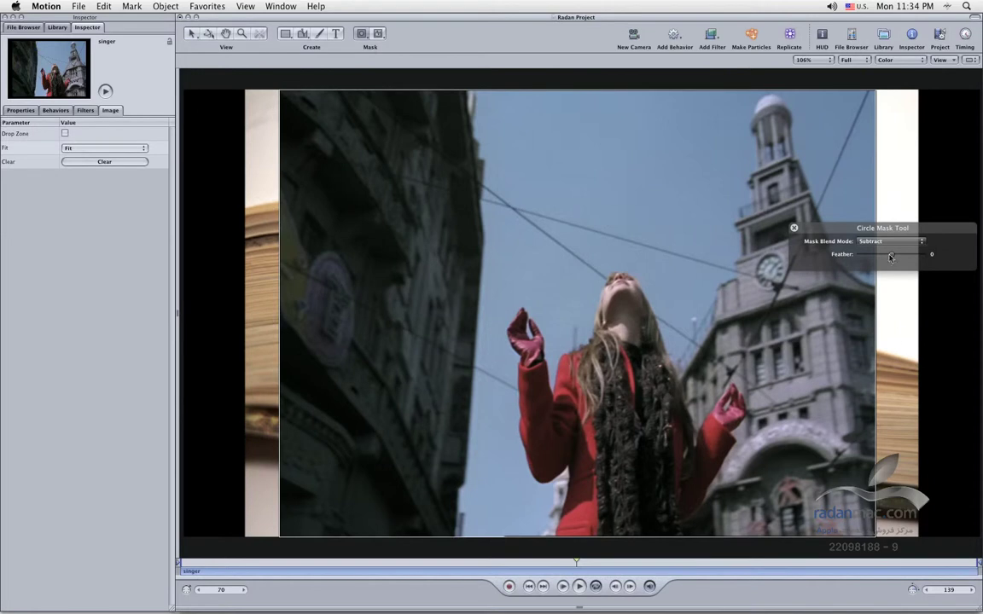
- Draw an Add-mode circle mask about 327 by 389 pixels around the singer and shift it to frame her
click(889, 242)
click(888, 242)
drag(491, 239, 767, 546)
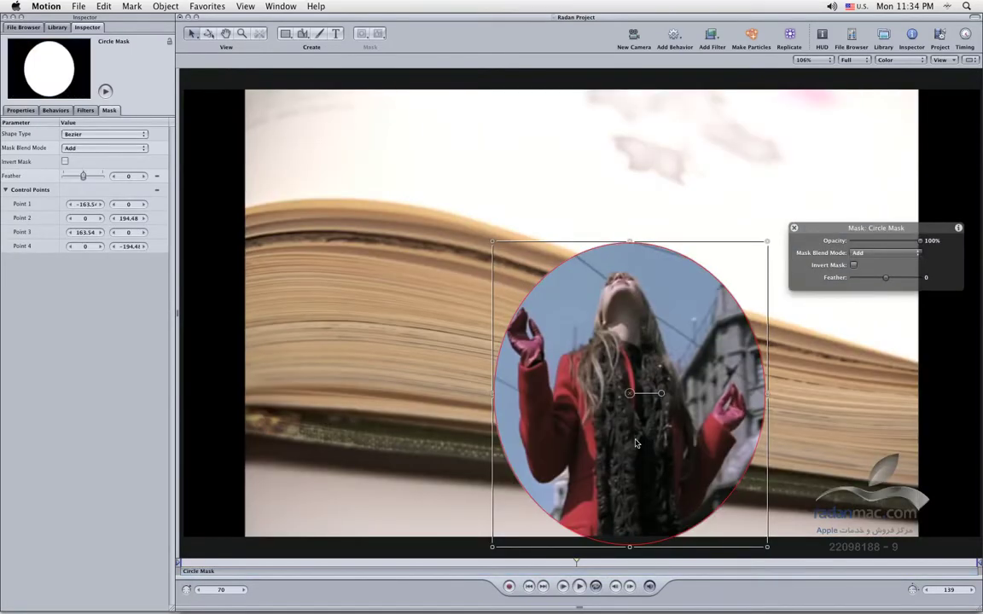
drag(636, 445, 623, 442)
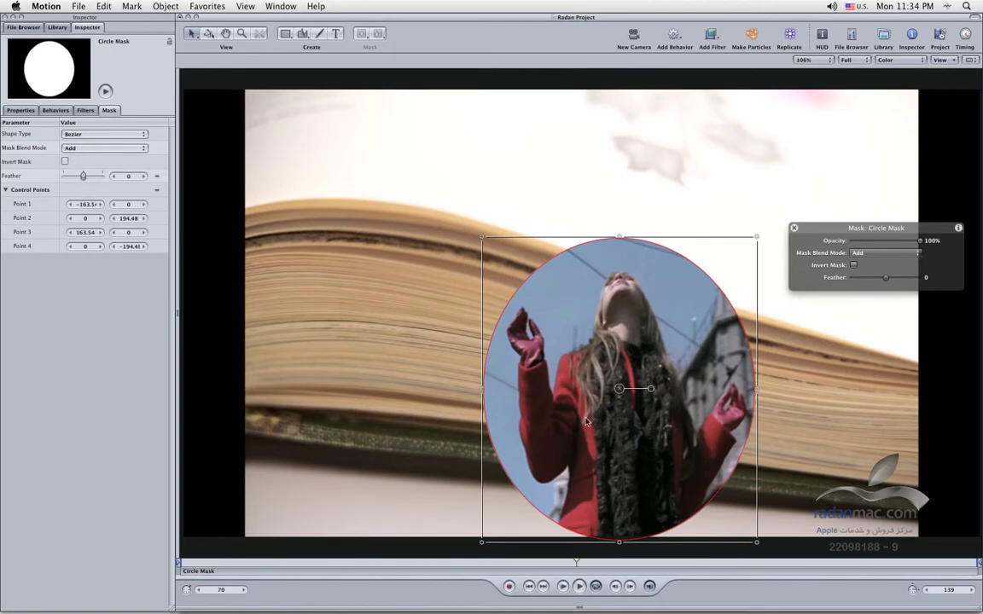
drag(586, 421, 587, 421)
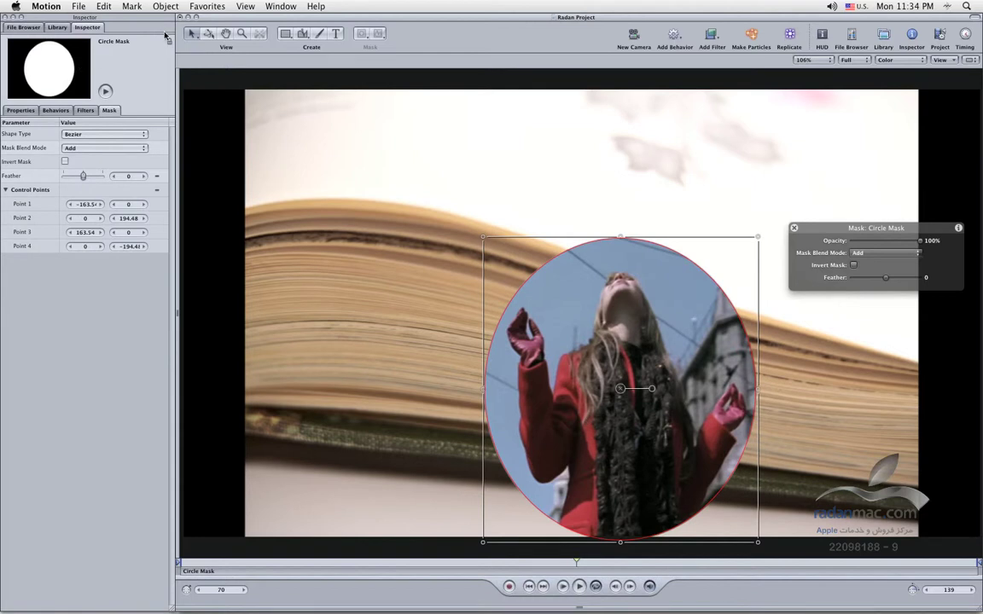
- Show the layer list, collapse the Future Data Speedometer group, and toggle the singer layer's mask off and on to compare
key(F5)
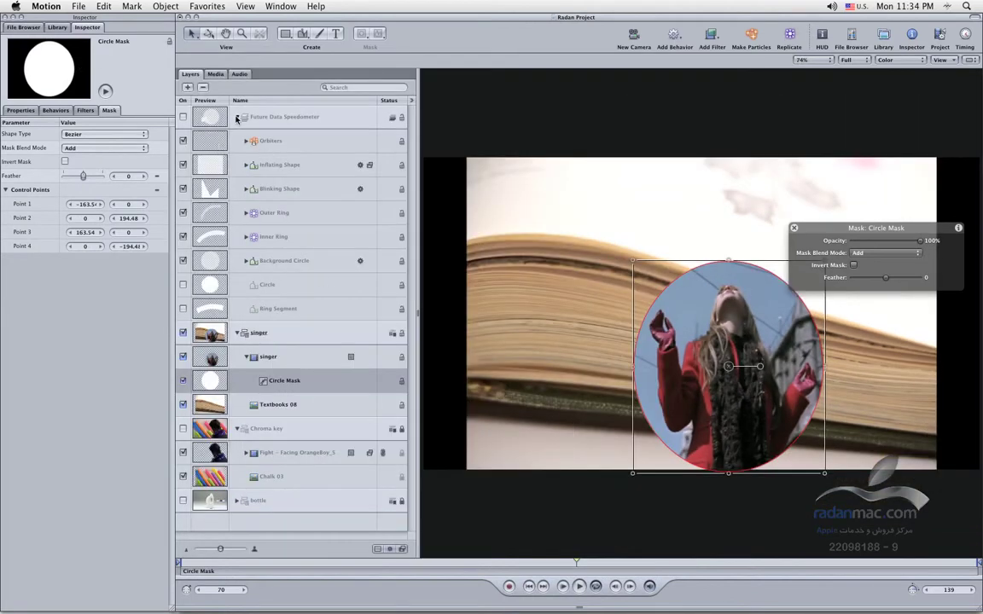
click(236, 117)
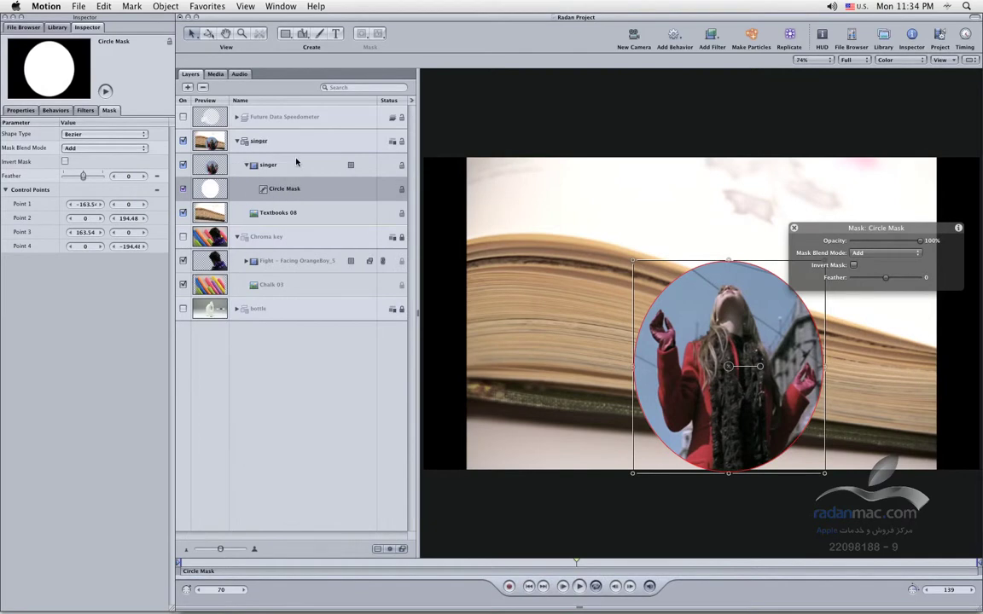
click(351, 166)
click(350, 166)
click(351, 166)
click(351, 166)
click(351, 165)
click(351, 166)
click(351, 166)
click(350, 165)
click(351, 165)
click(351, 165)
click(350, 165)
click(351, 165)
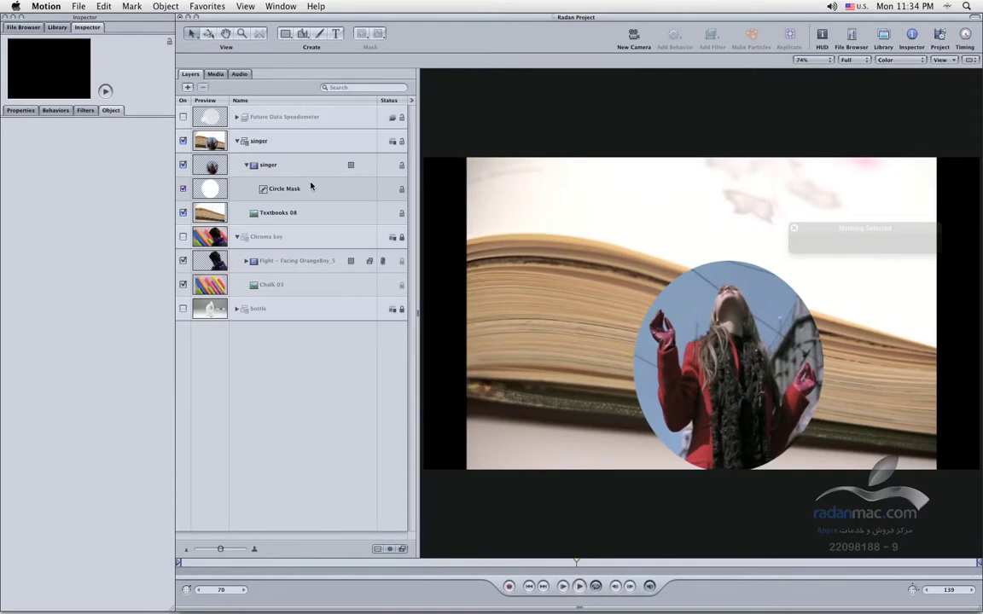
- Nudge the circle mask over the singer and set its feather to 58
click(314, 188)
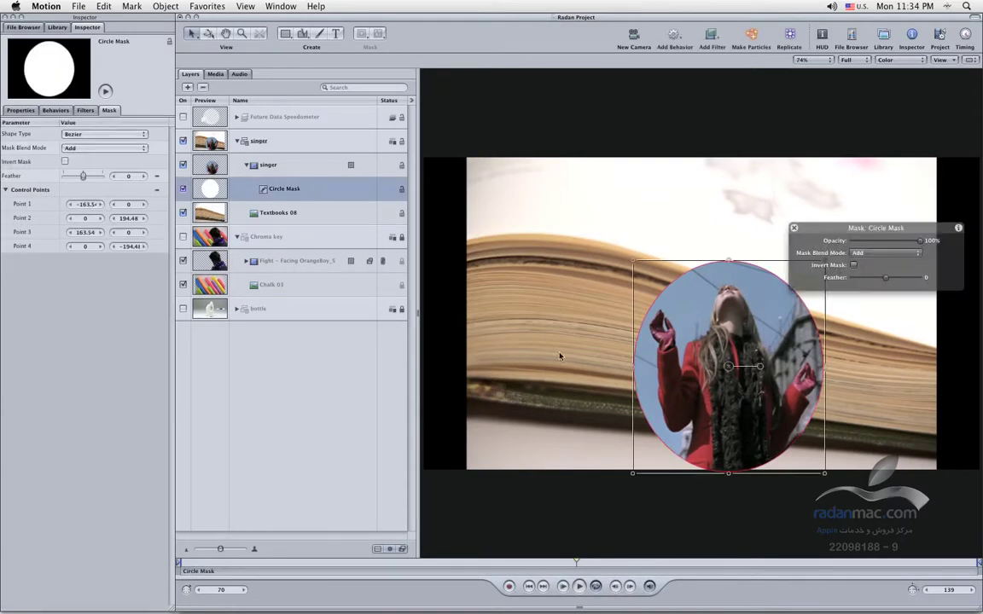
mouse_move(697, 392)
mouse_down()
mouse_move(656, 377)
mouse_move(682, 356)
mouse_move(658, 384)
mouse_move(695, 395)
mouse_up()
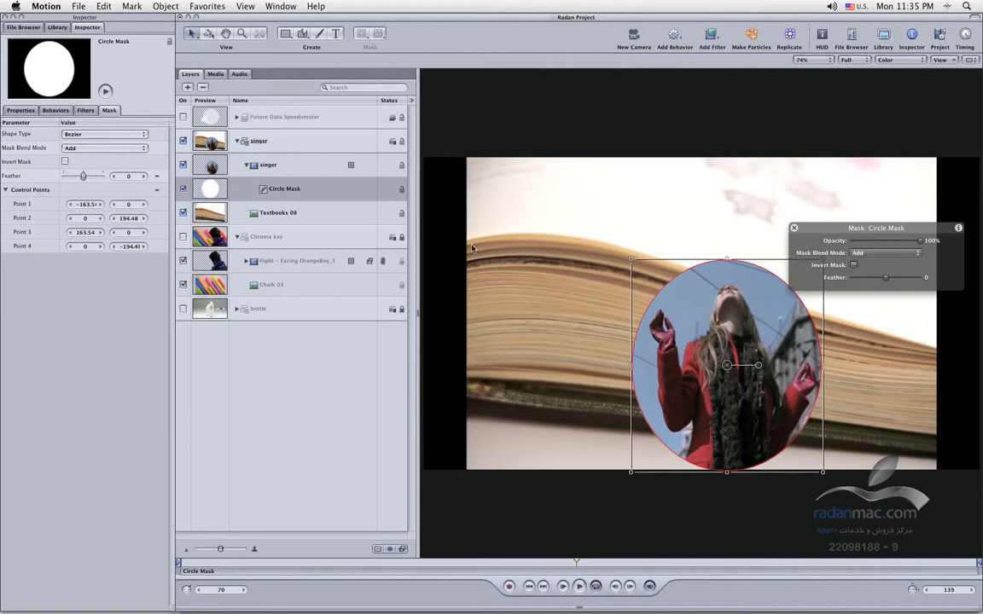
drag(680, 344, 682, 346)
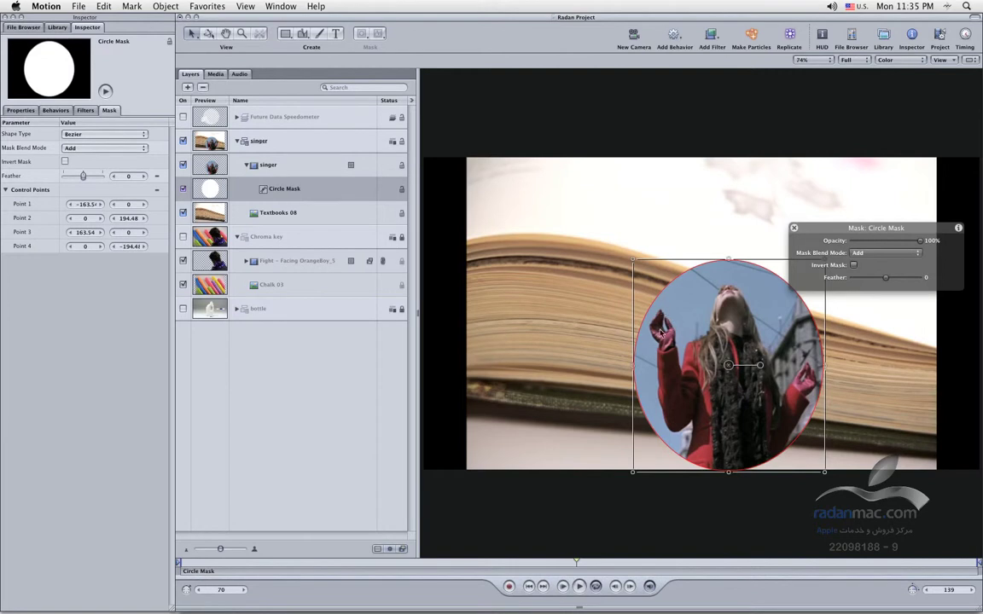
drag(888, 281, 905, 282)
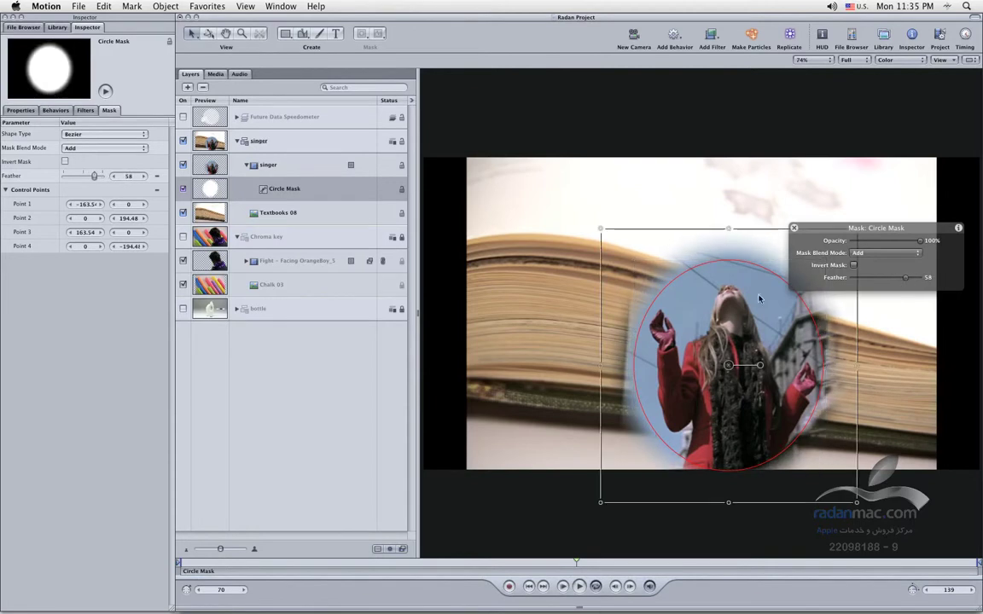
- Move the feathered circle mask slightly upward and delete it from the singer layer
scroll(657, 279, up, 3)
key(F5)
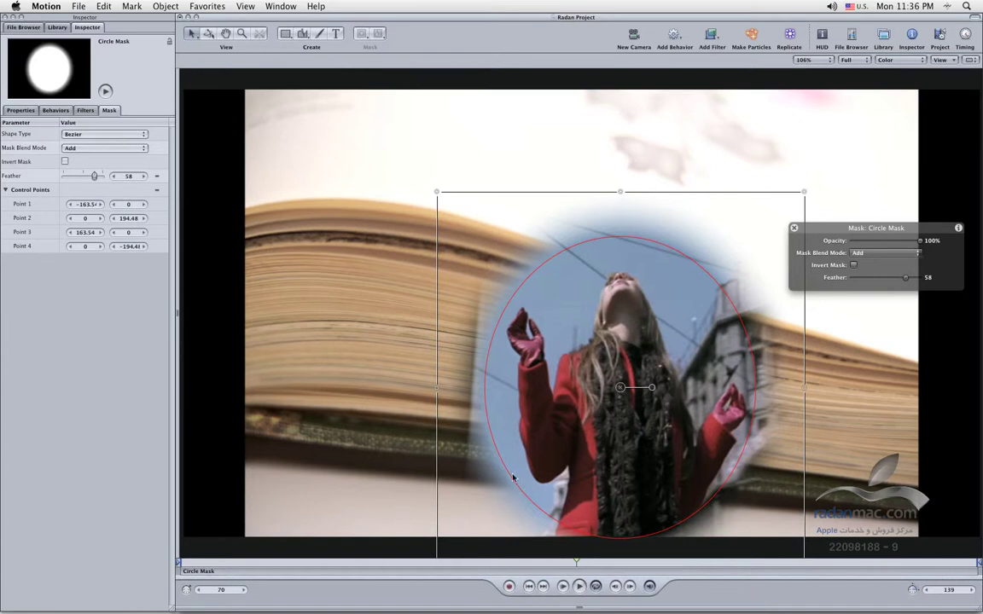
drag(570, 459, 570, 448)
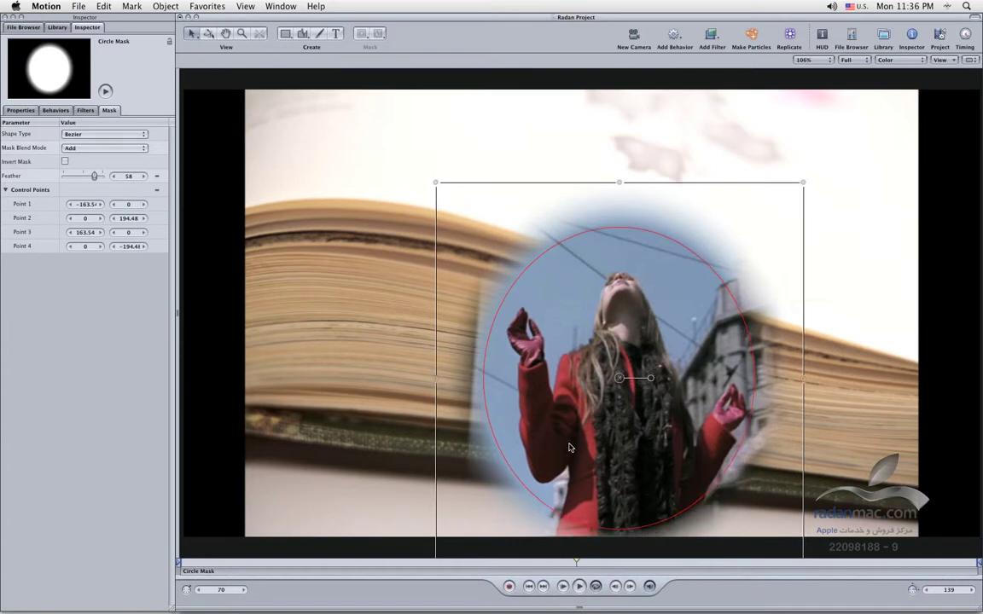
key(Delete)
key(F5)
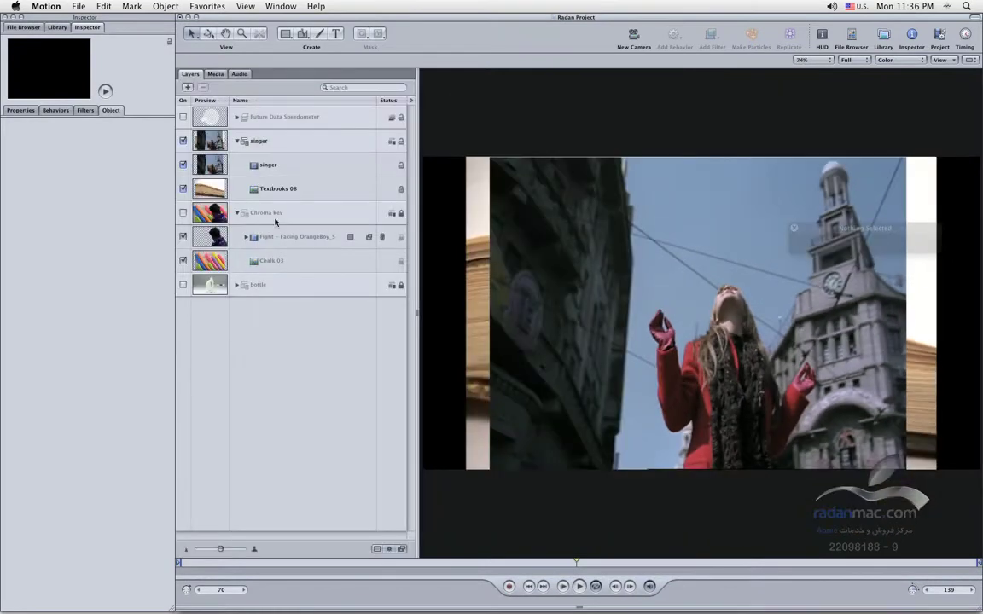
- Trace a closed freehand outline around the singer's silhouette with the Paint Stroke tool
click(273, 167)
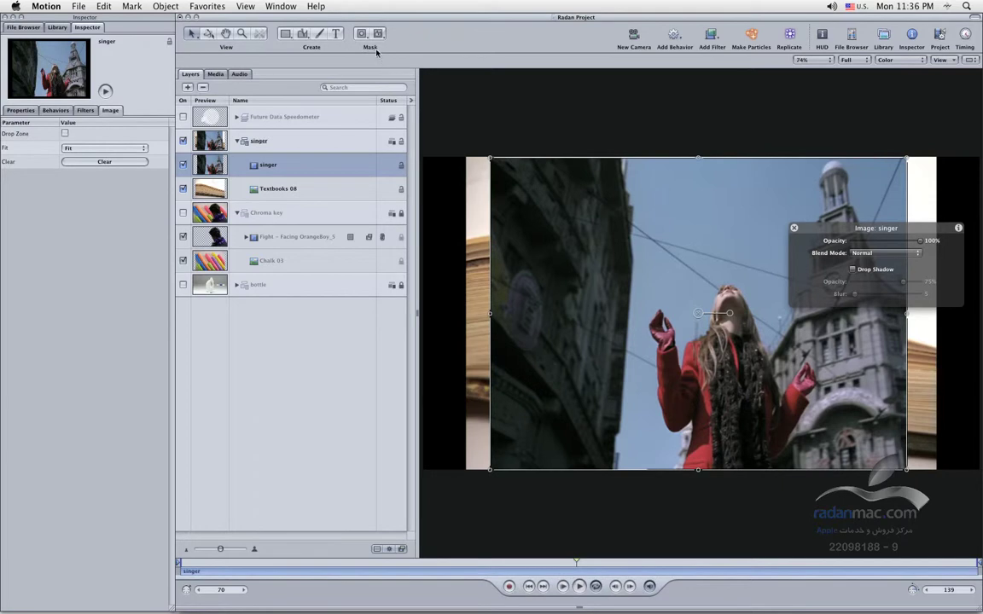
click(287, 35)
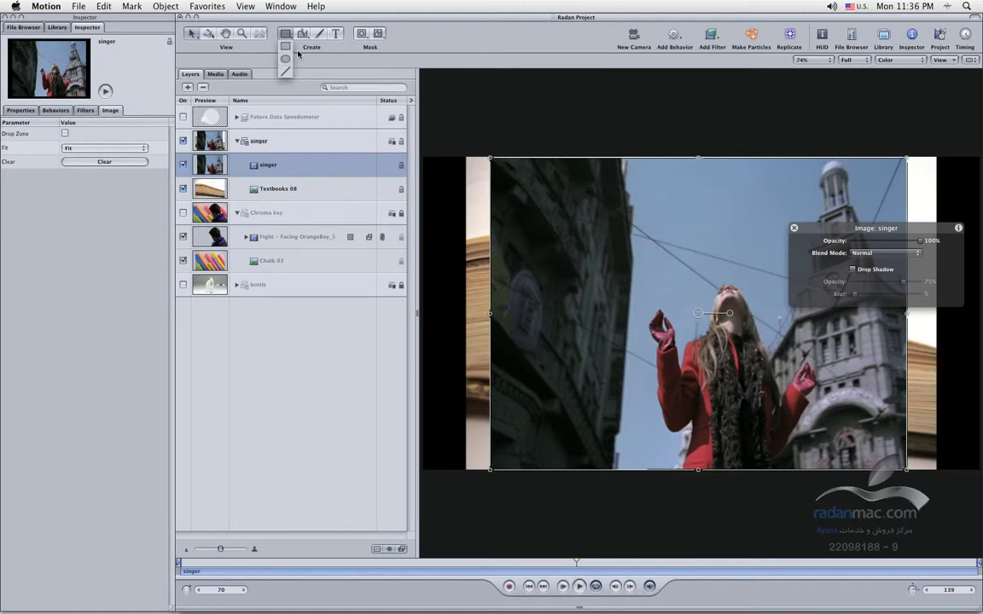
click(317, 38)
click(318, 39)
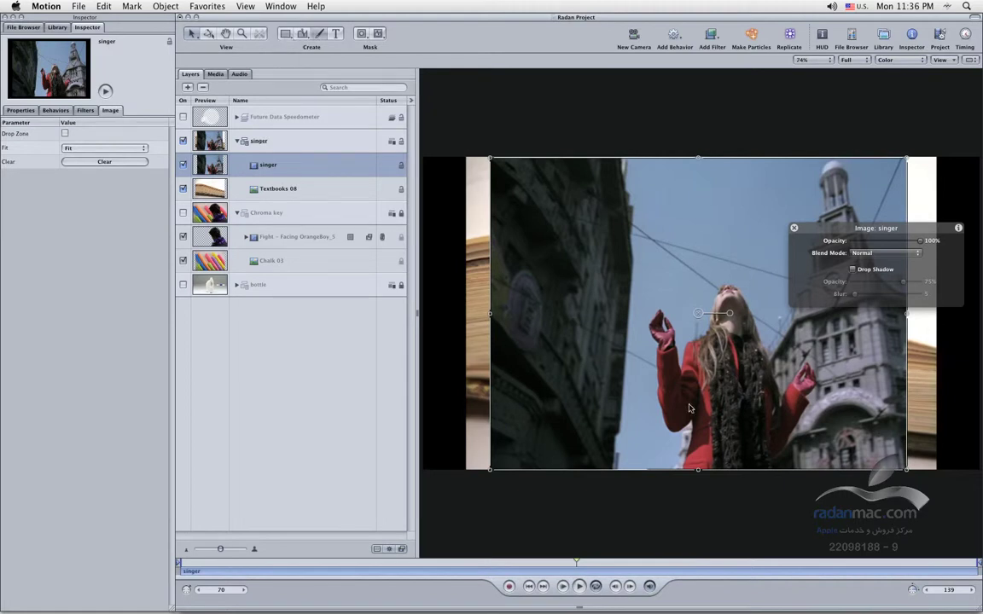
mouse_move(709, 301)
mouse_down()
mouse_move(782, 368)
mouse_move(799, 363)
mouse_move(826, 403)
mouse_move(802, 458)
mouse_move(772, 473)
mouse_move(684, 473)
mouse_move(686, 439)
mouse_move(660, 437)
mouse_move(640, 333)
mouse_move(652, 306)
mouse_move(673, 310)
mouse_move(702, 333)
mouse_up()
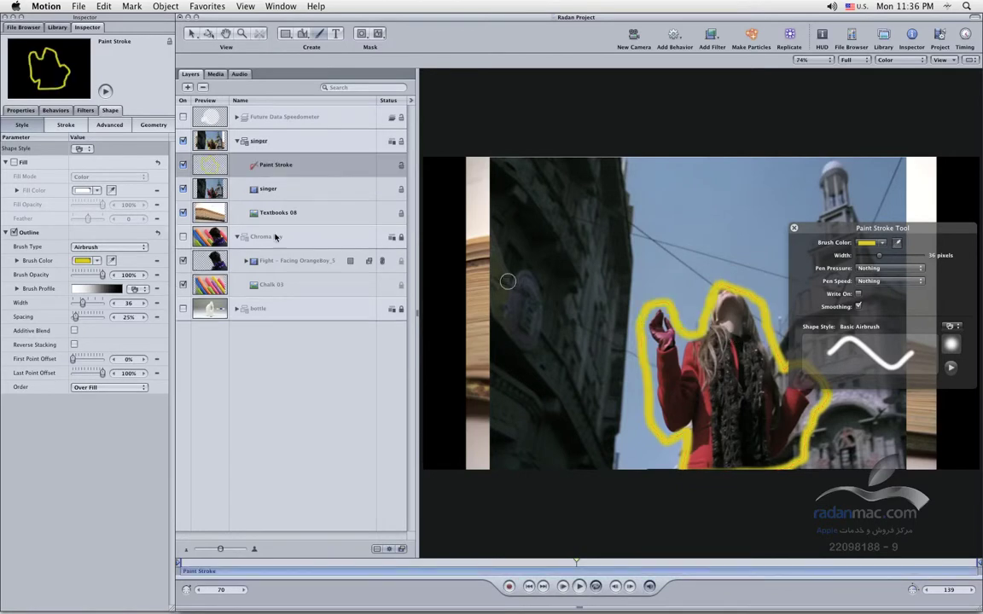
- Turn on the paint stroke's fill and turn off its outline so it becomes a solid shape
click(13, 162)
click(13, 232)
click(14, 232)
click(14, 162)
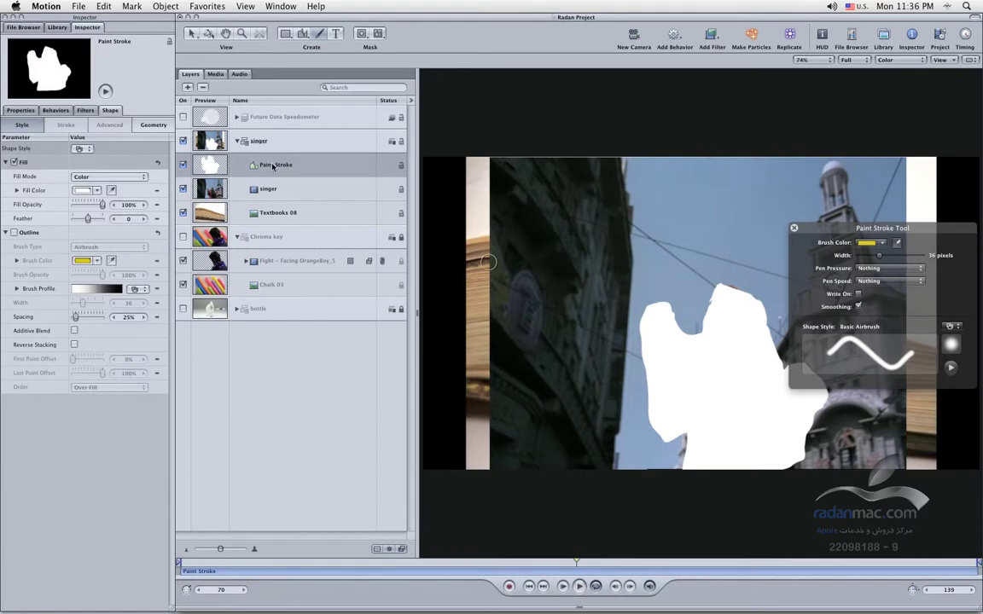
- Add an image mask to the singer video layer
click(279, 189)
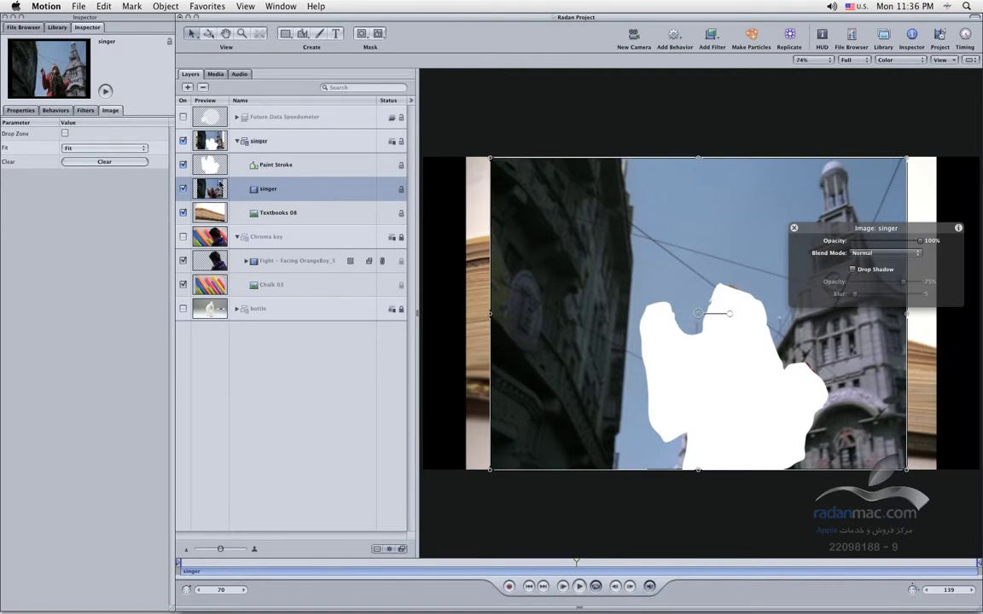
right_click(326, 194)
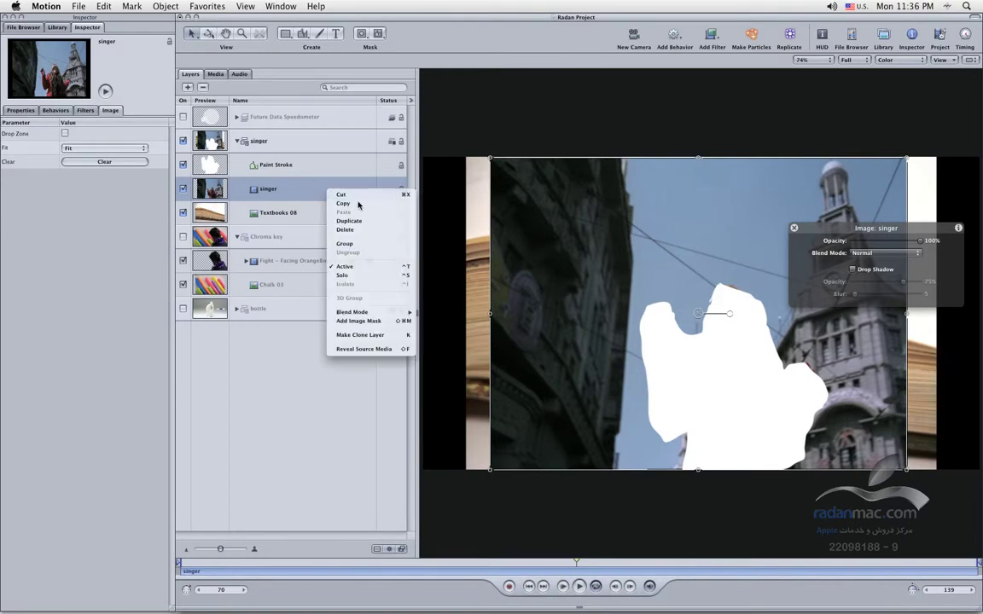
key(Escape)
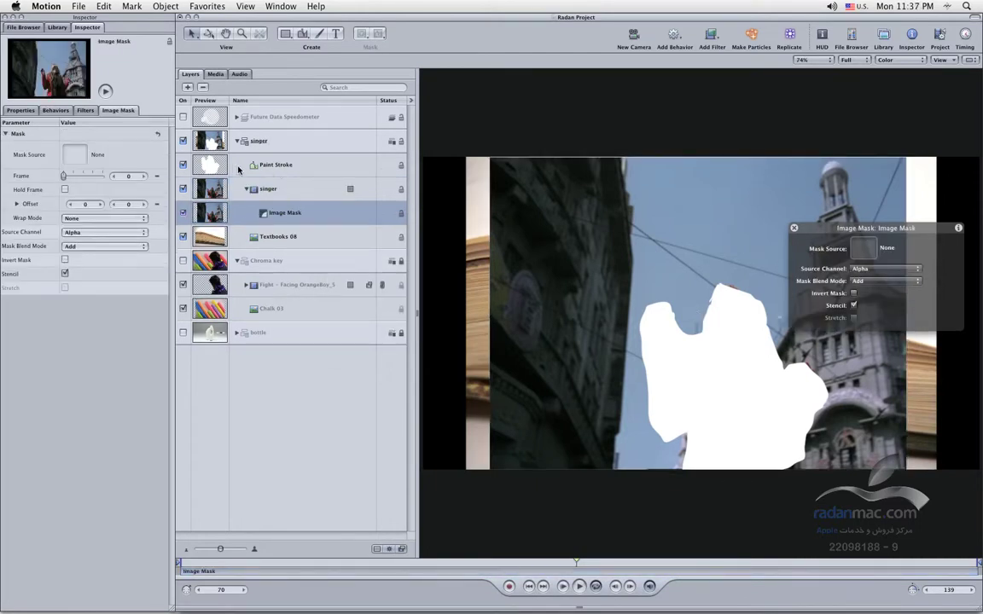
- Set the Paint Stroke shape's feather to 9
click(294, 168)
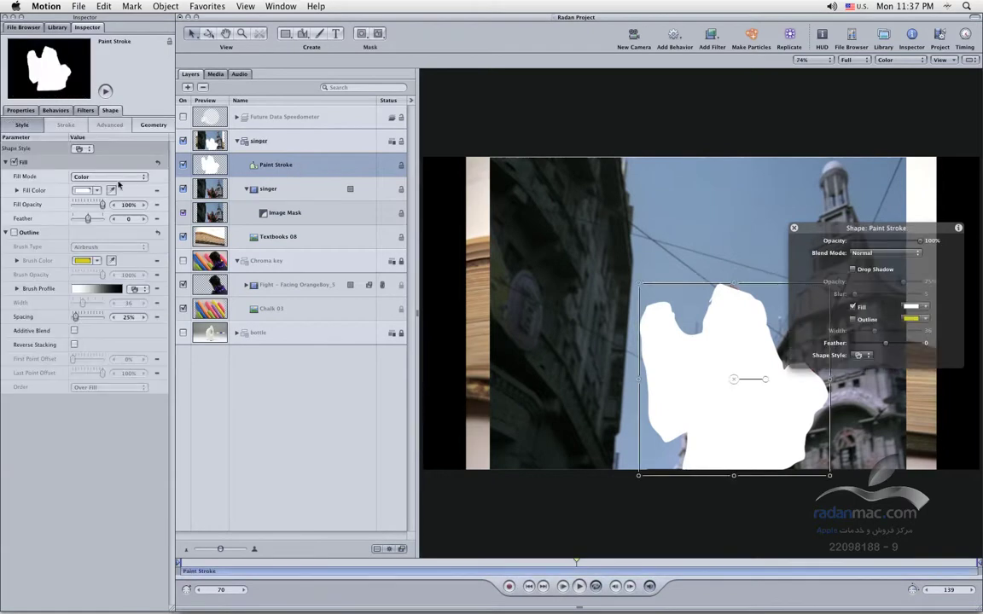
click(144, 219)
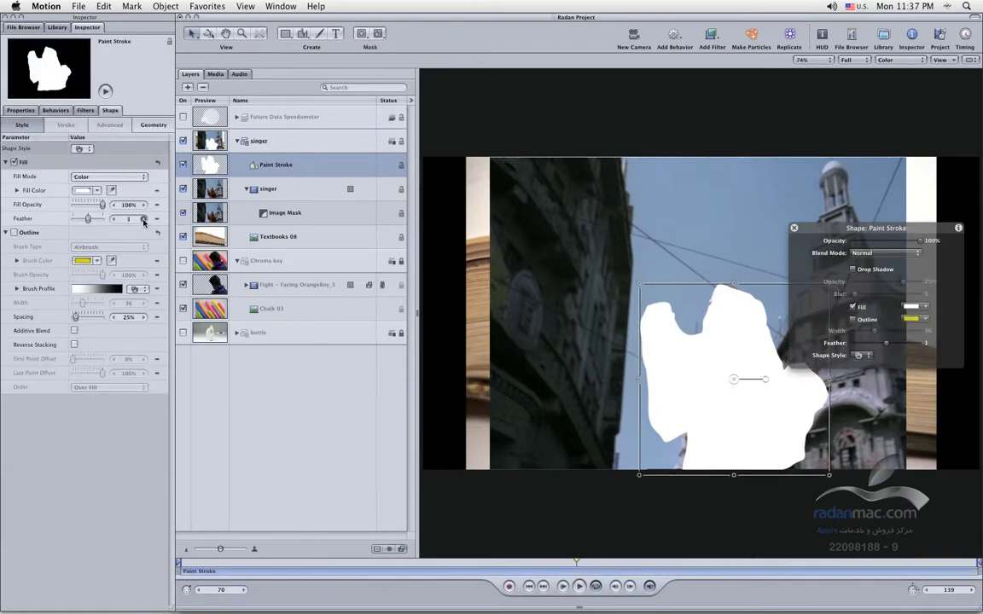
click(144, 219)
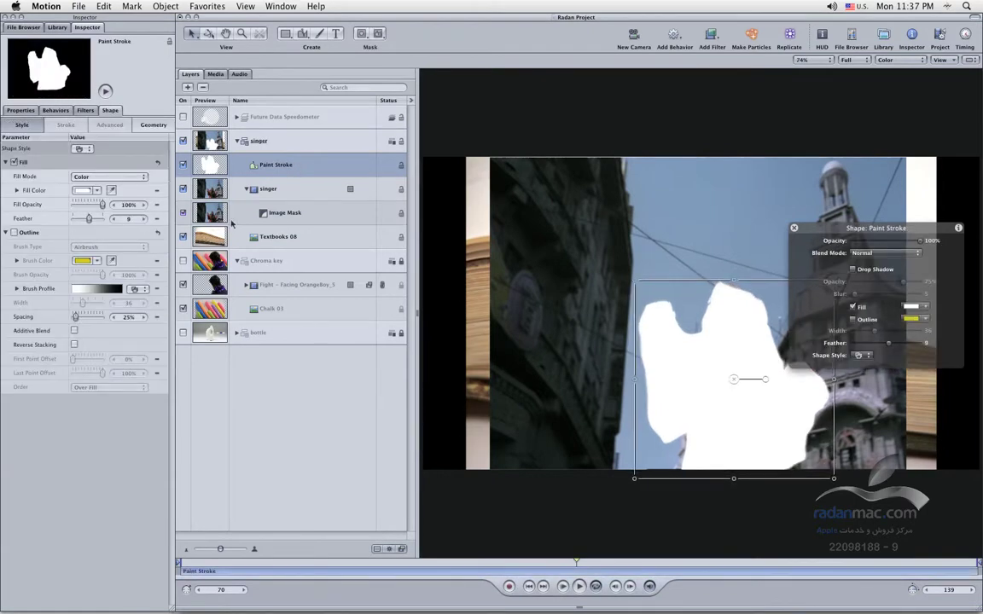
- Assign the Paint Stroke shape as the source of the singer layer's image mask and hide the floating HUD
mouse_move(253, 164)
mouse_down()
mouse_move(280, 193)
mouse_move(279, 215)
mouse_move(269, 214)
mouse_move(351, 210)
mouse_up()
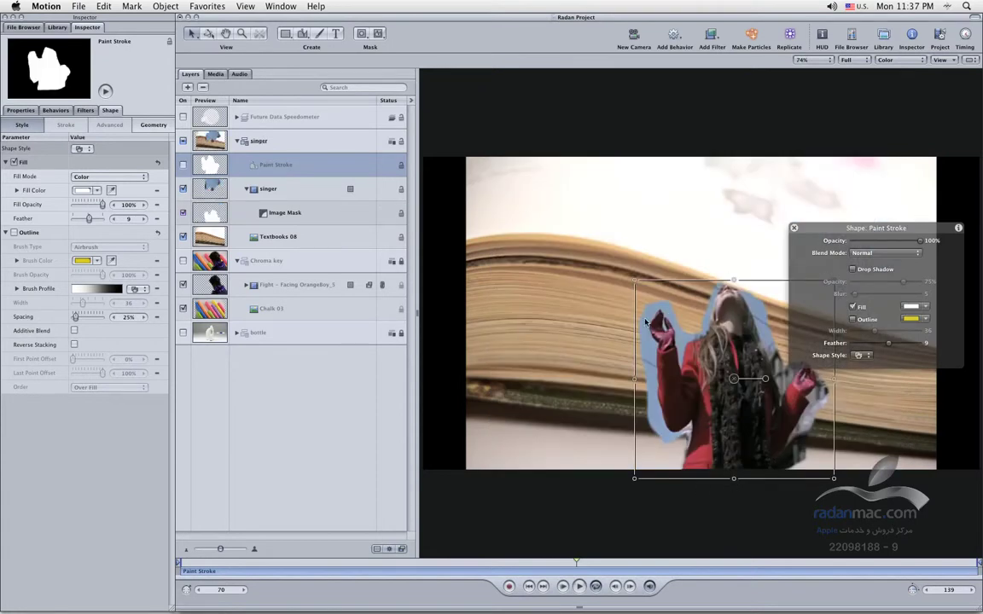
click(795, 228)
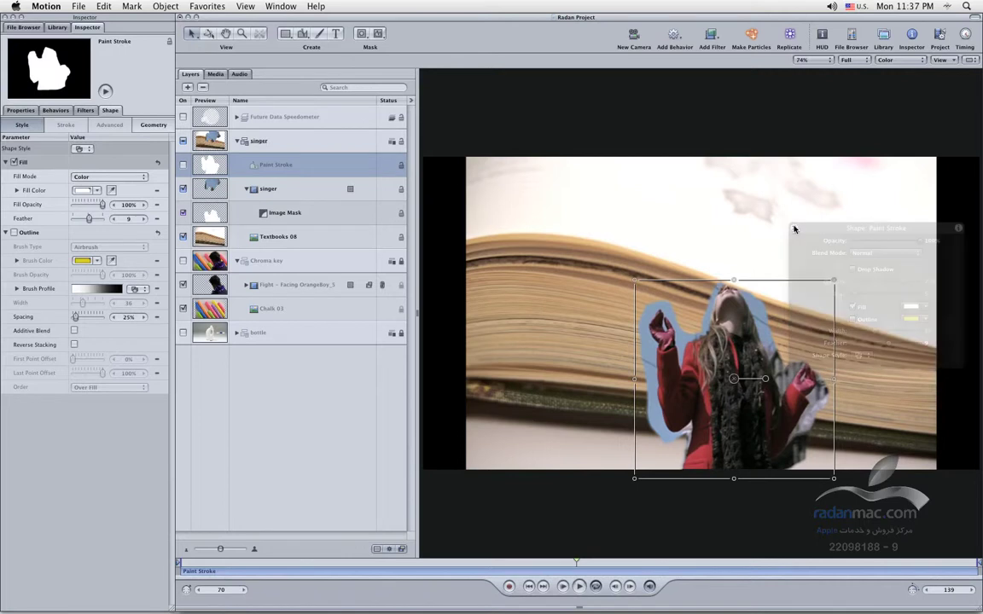
click(303, 213)
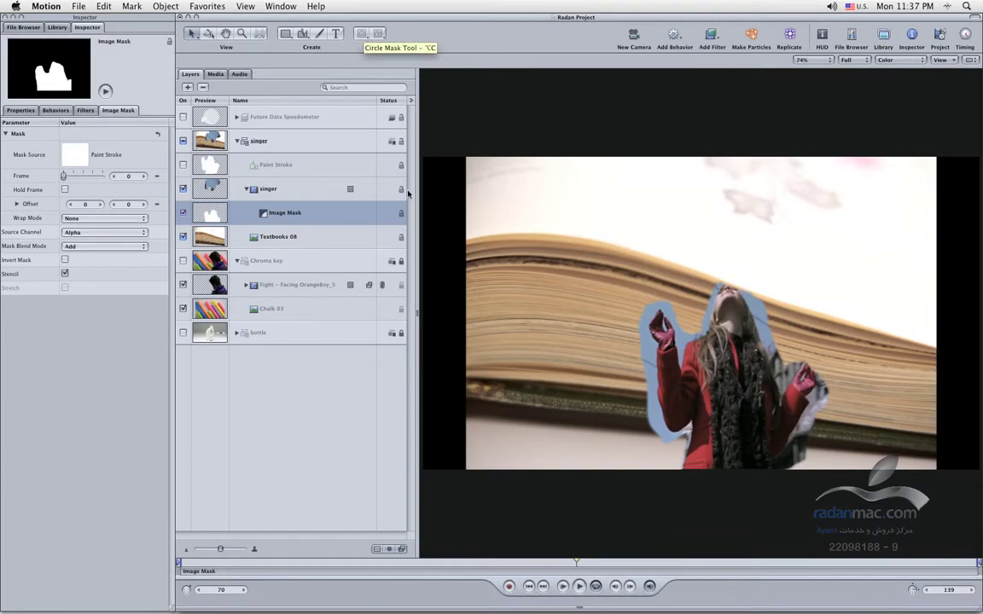
double_click(309, 217)
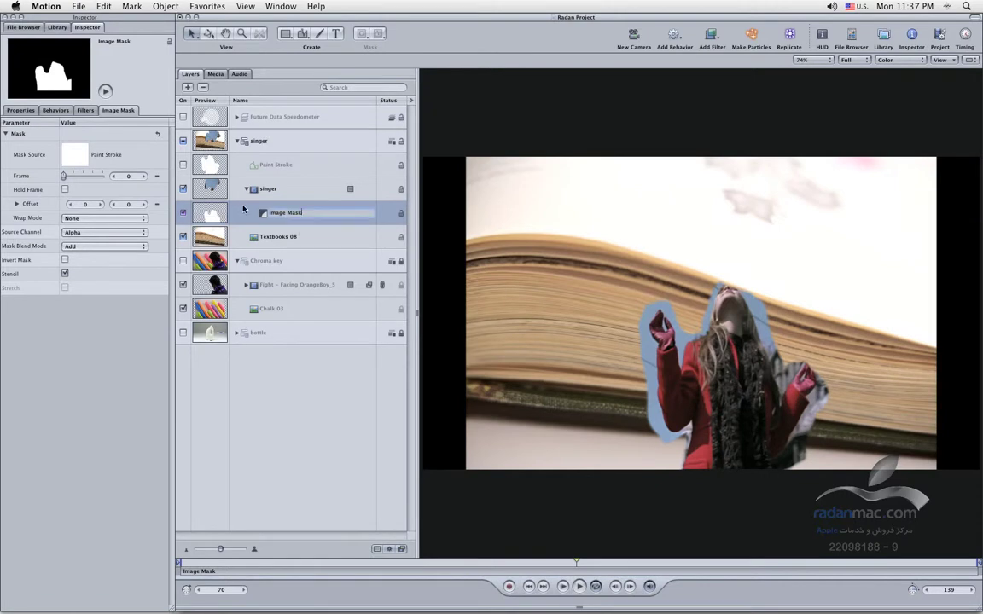
- Turn on the Future Data Speedometer group and play the project from the first frame to preview its animation
click(183, 117)
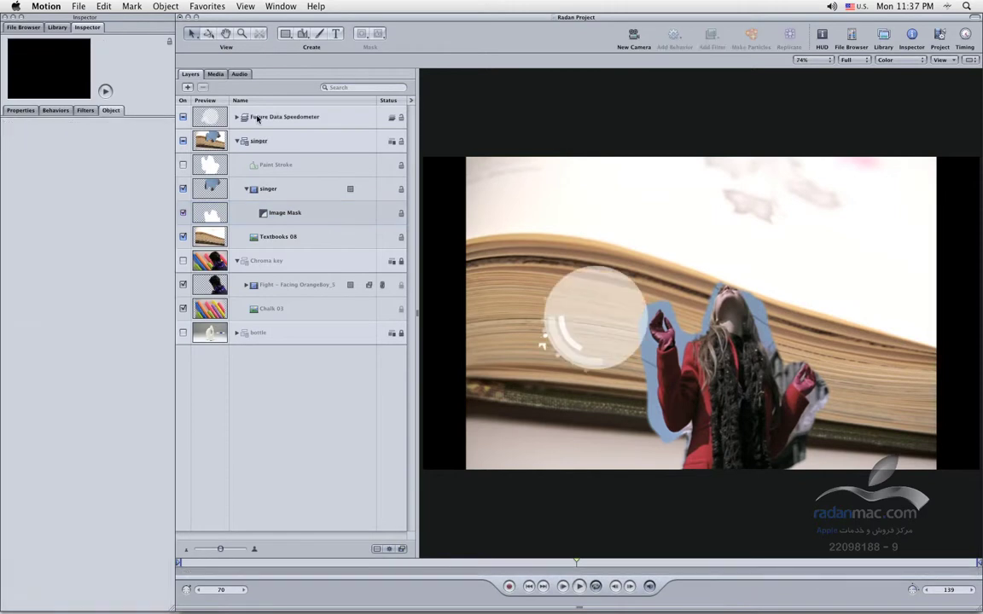
click(539, 335)
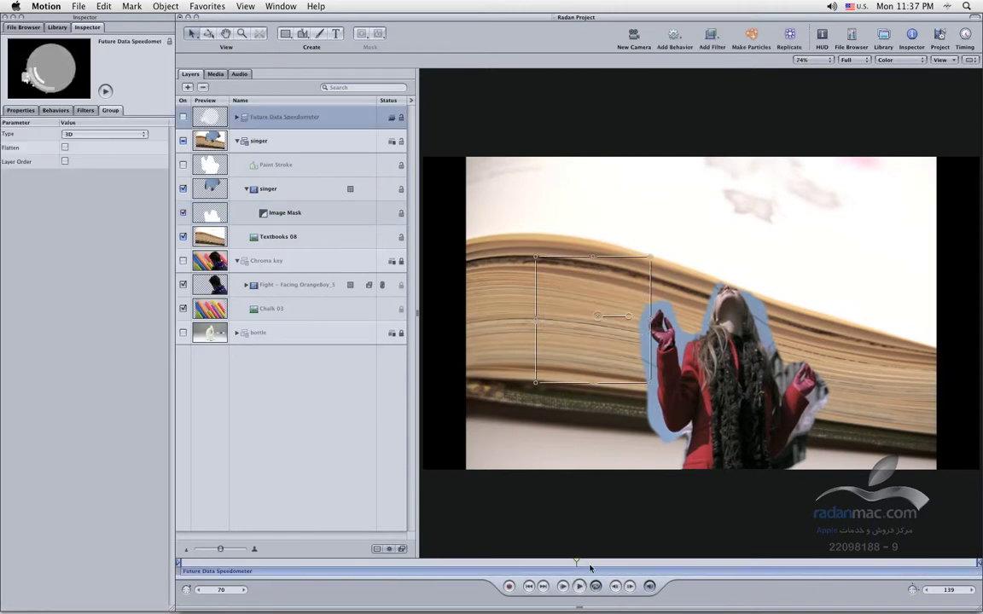
key(space)
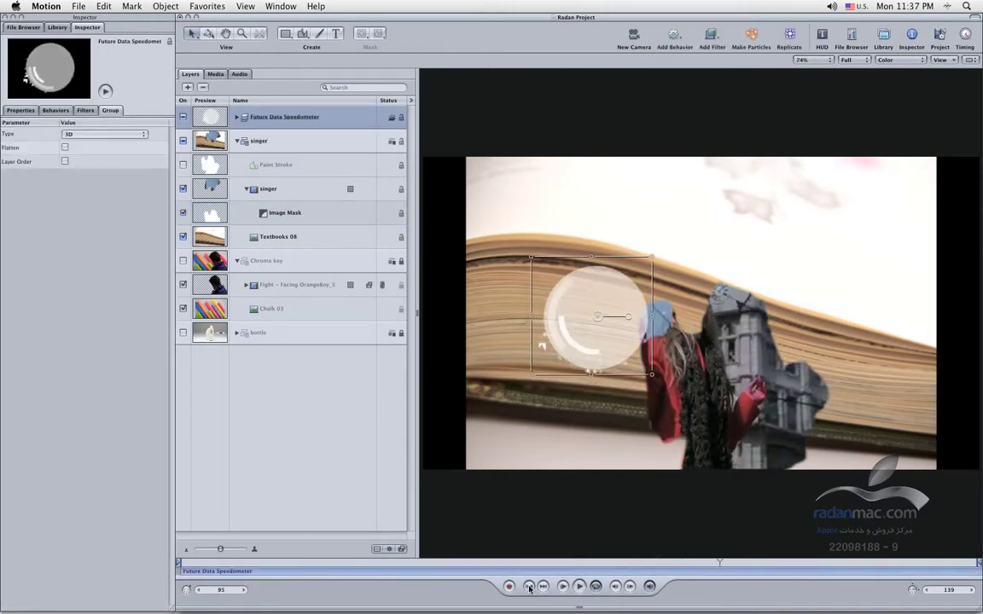
click(541, 587)
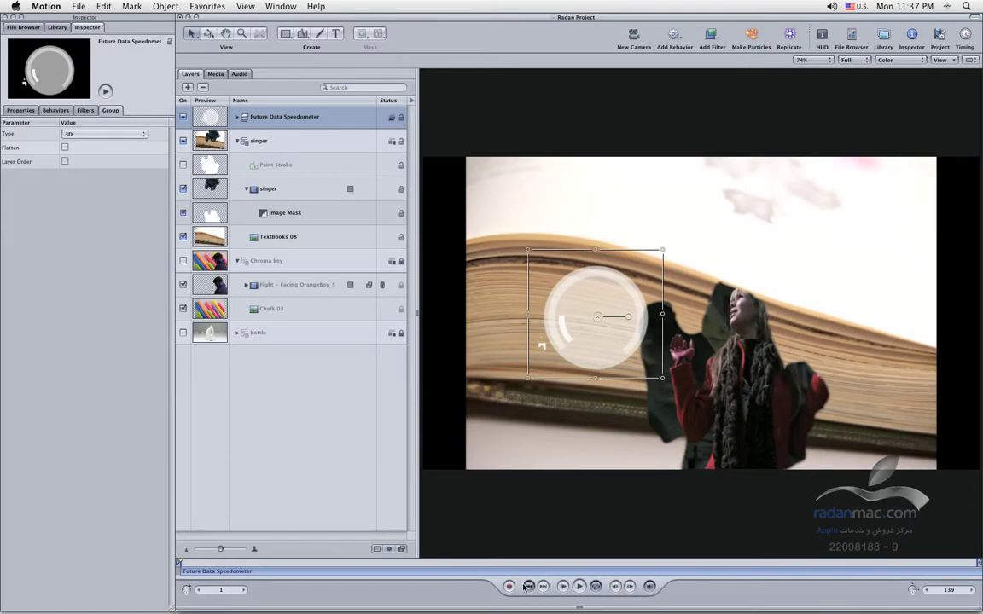
click(580, 587)
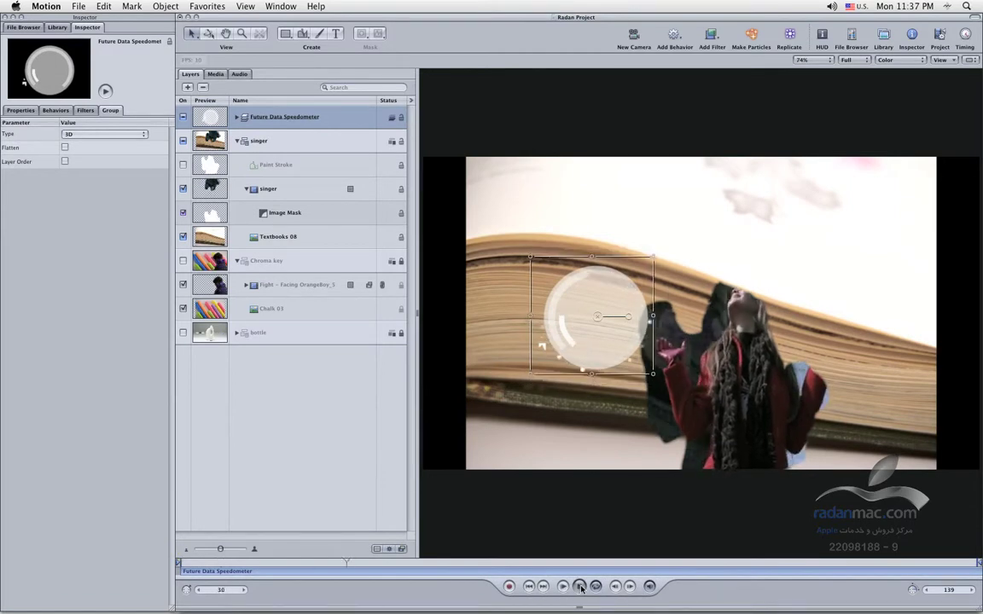
click(580, 587)
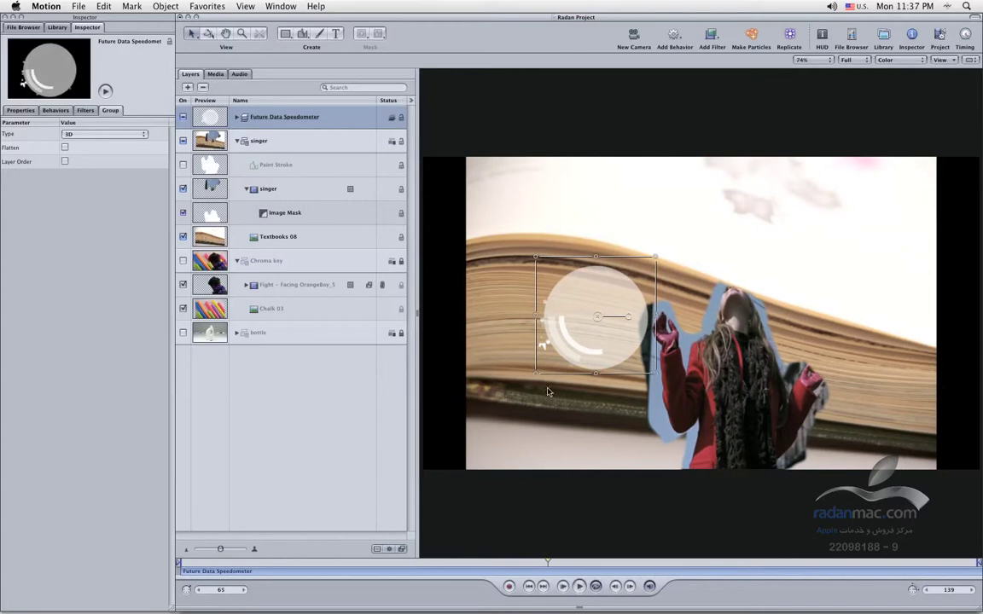
- Replace the singer image mask's source with the Future Data Speedometer group
drag(336, 133, 302, 211)
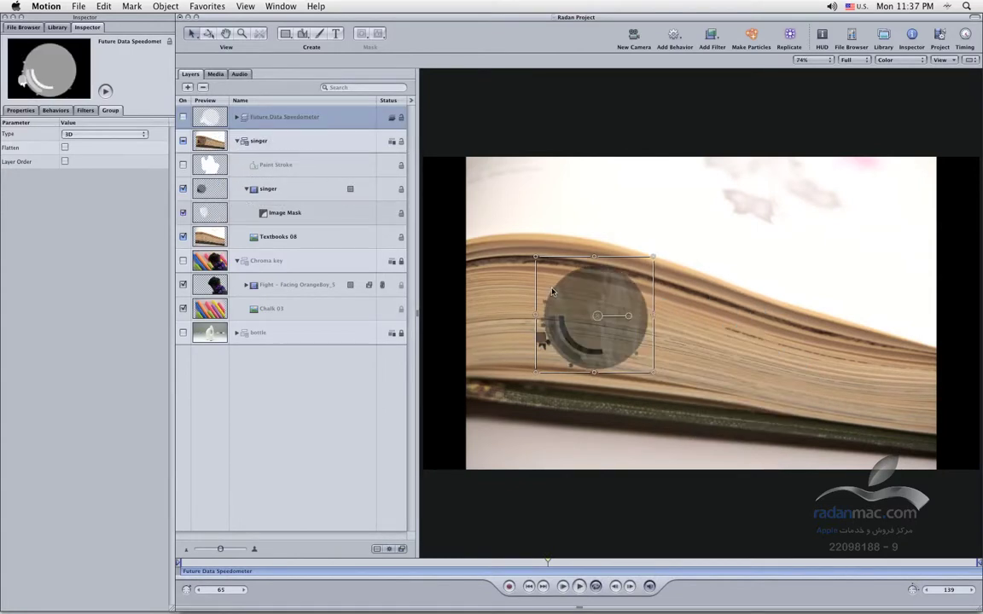
- Move the Future Data Speedometer group sideways over the singer's face and play the masked animation from the first frame
drag(561, 336, 683, 338)
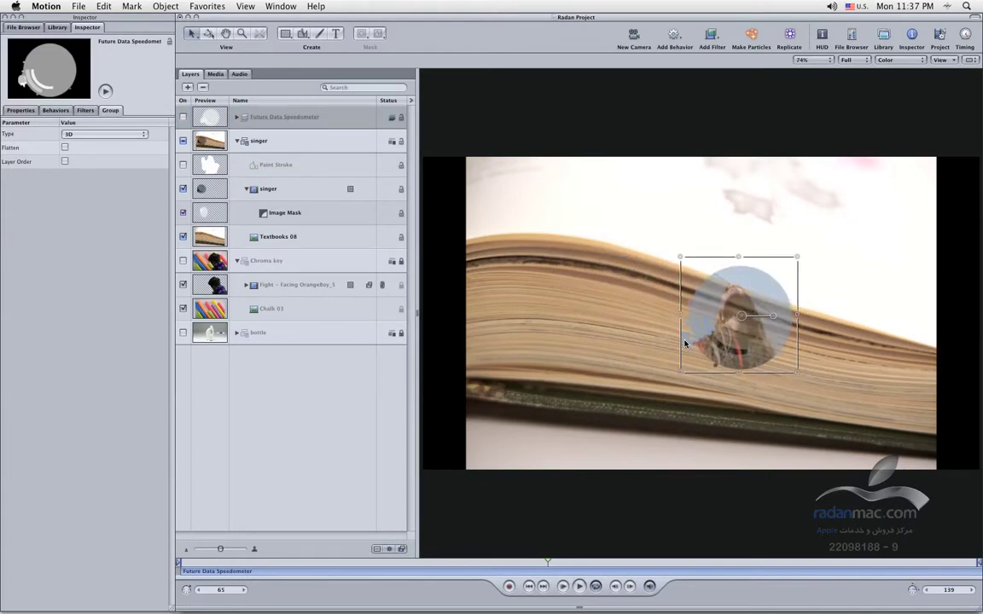
click(529, 587)
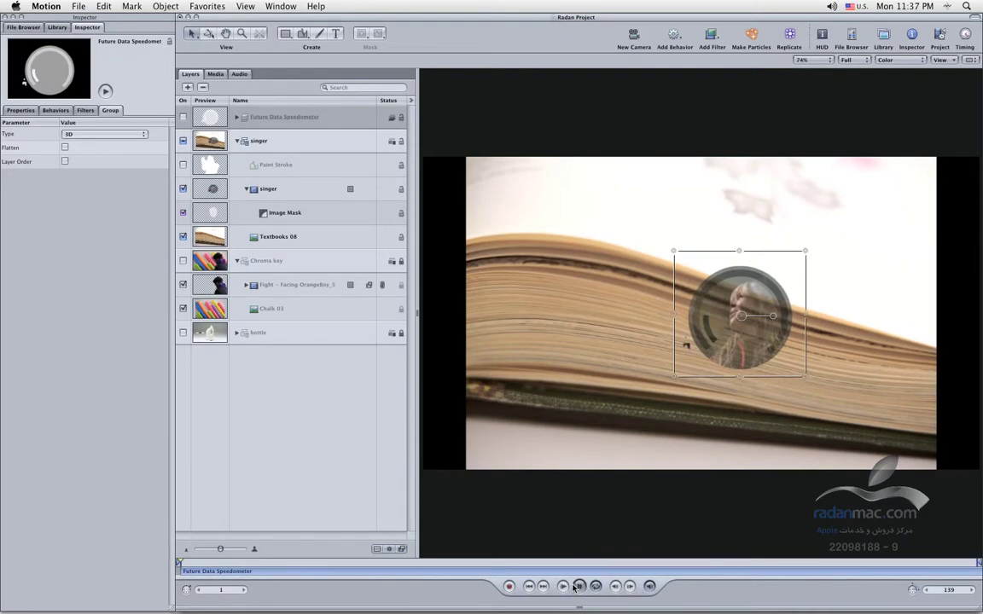
click(576, 587)
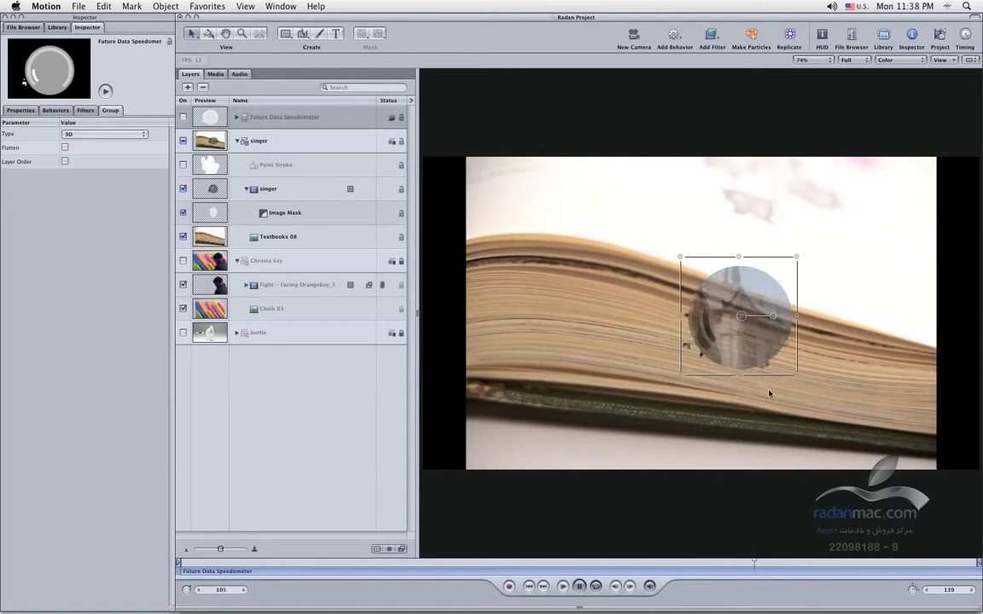
click(577, 587)
- Replay the composite from the first frame, then select the singer's image mask and preview the rest of the animation without the group's outline
click(529, 587)
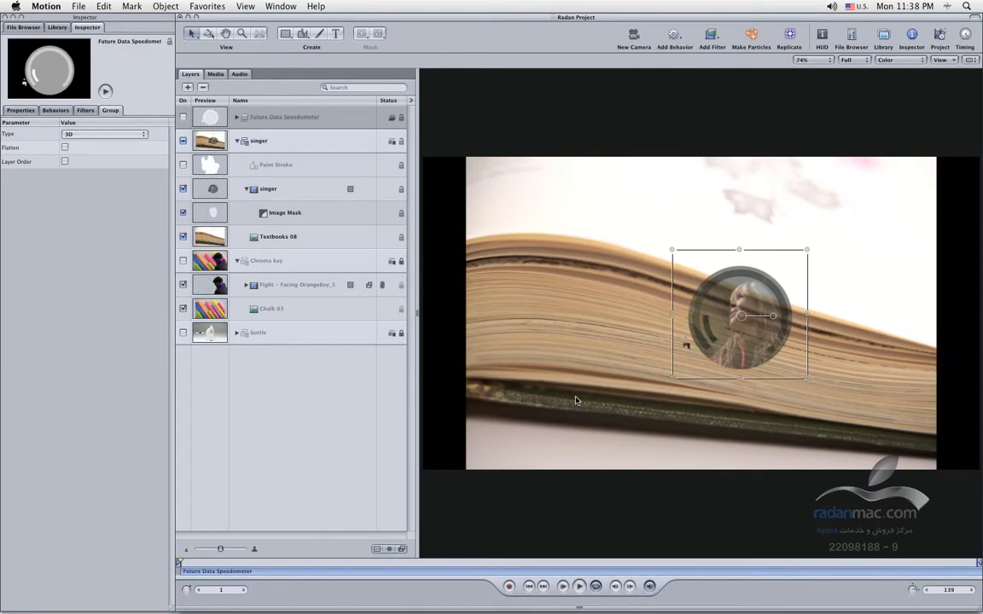
click(578, 588)
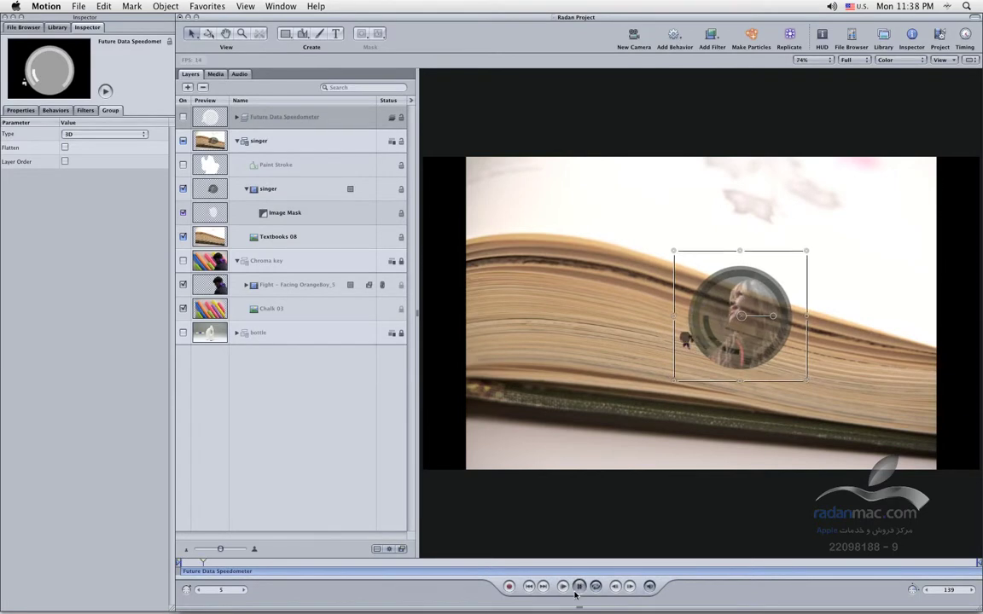
click(578, 586)
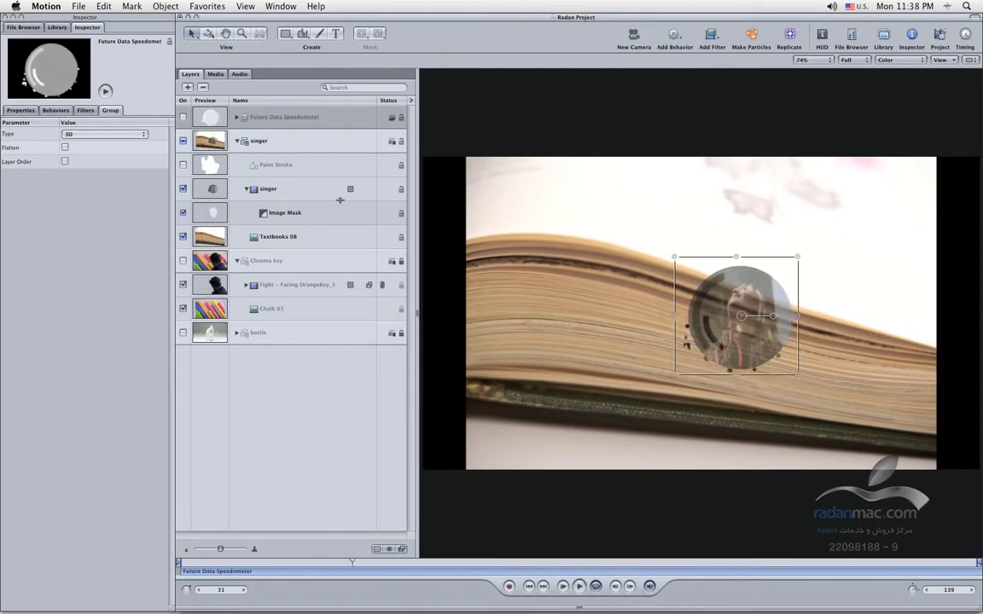
click(291, 213)
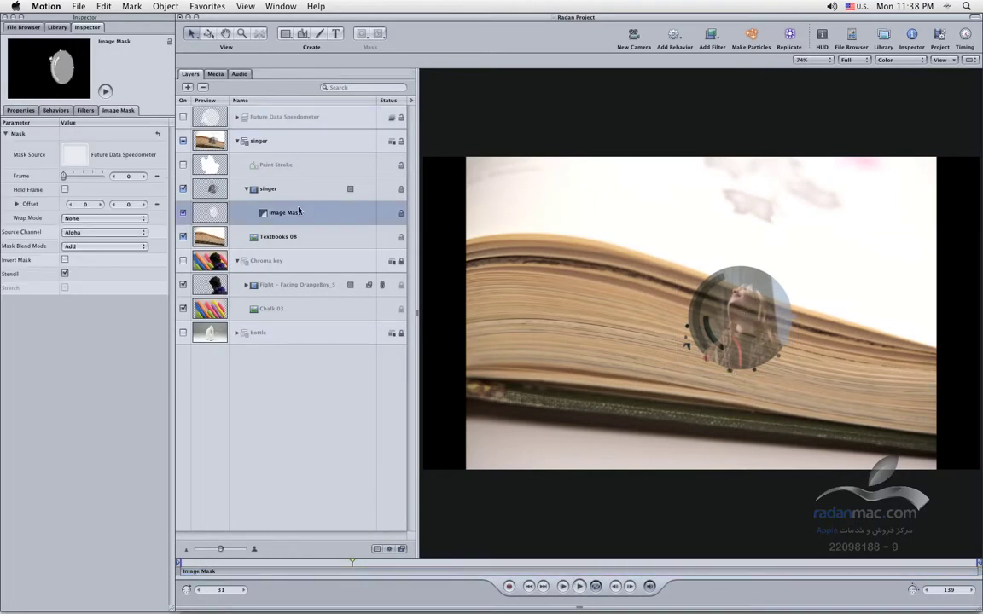
click(578, 586)
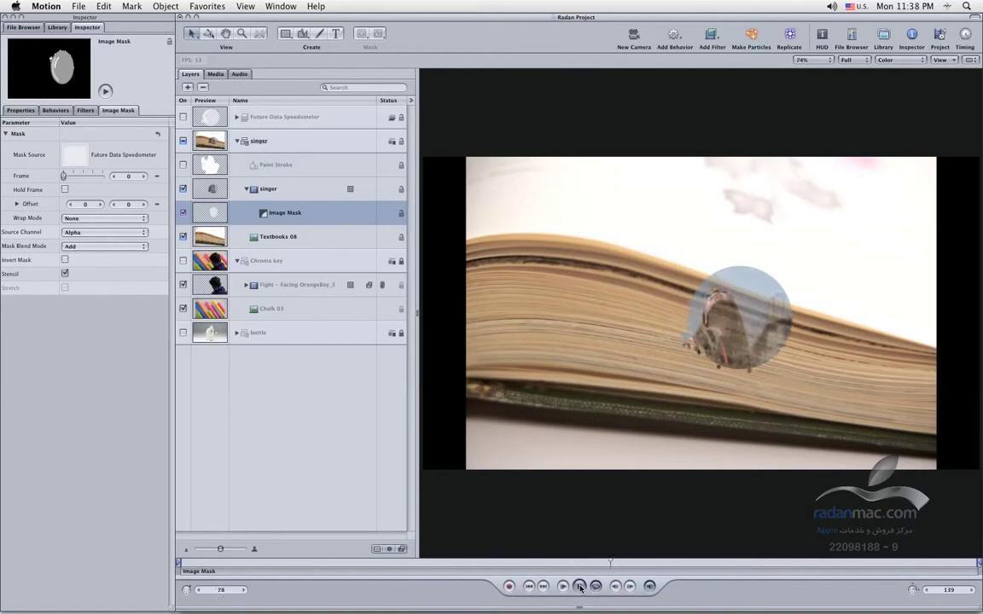
click(579, 586)
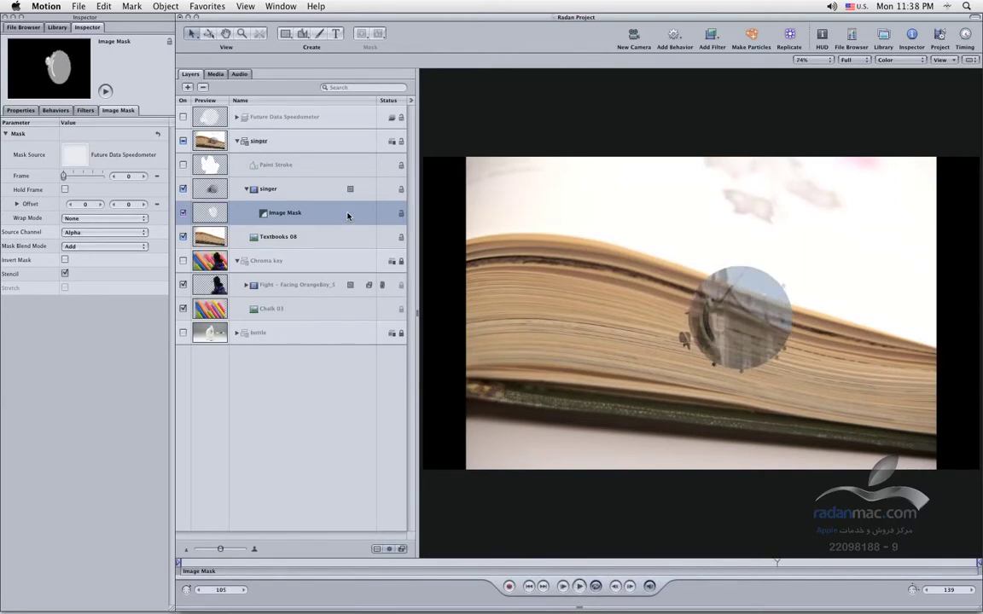
- Delete the image mask from the singer layer and select the unmasked singer layer
double_click(347, 215)
key(Return)
key(Delete)
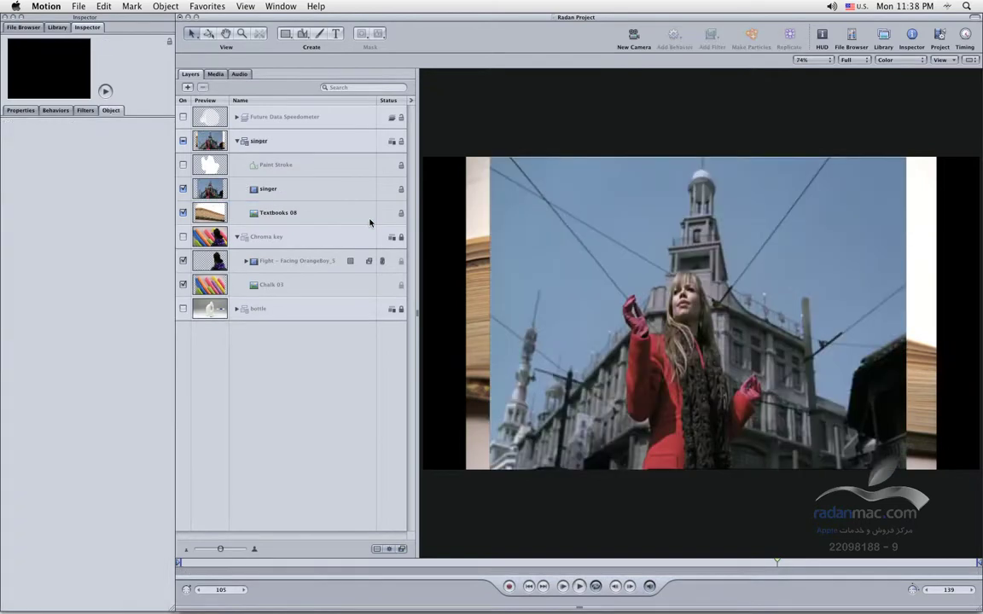
click(336, 198)
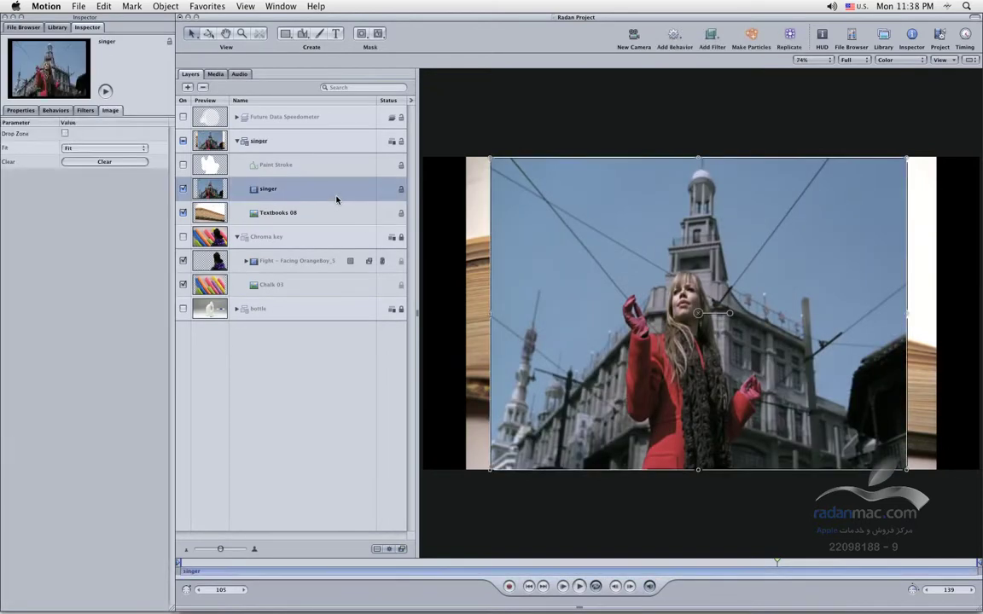